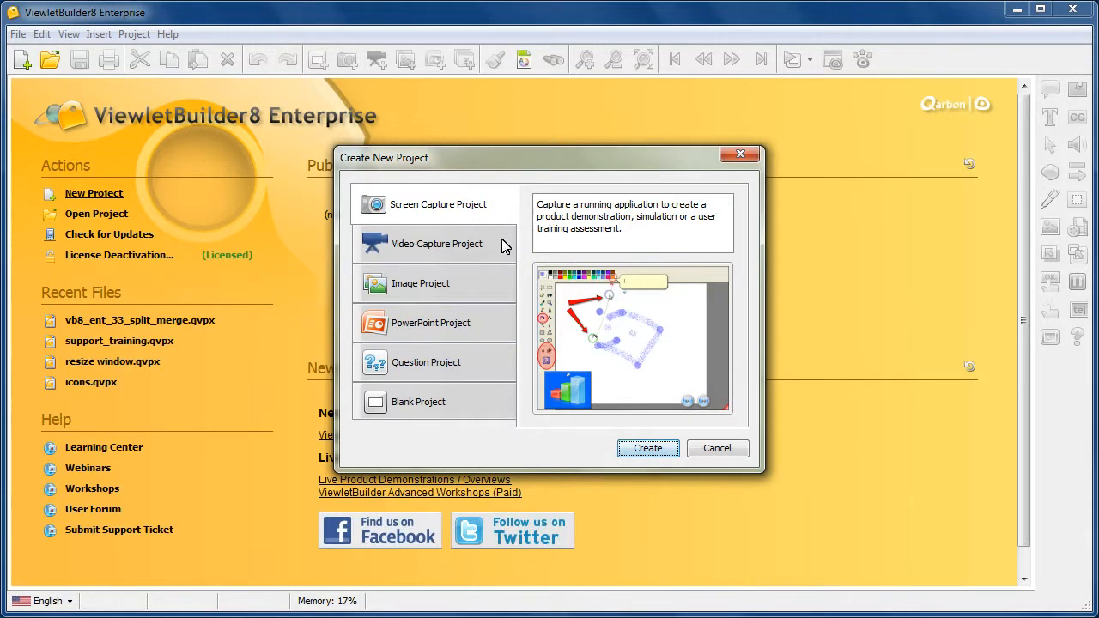
Start a new Screen Capture Project and open the list of capture profiles.
click(503, 254)
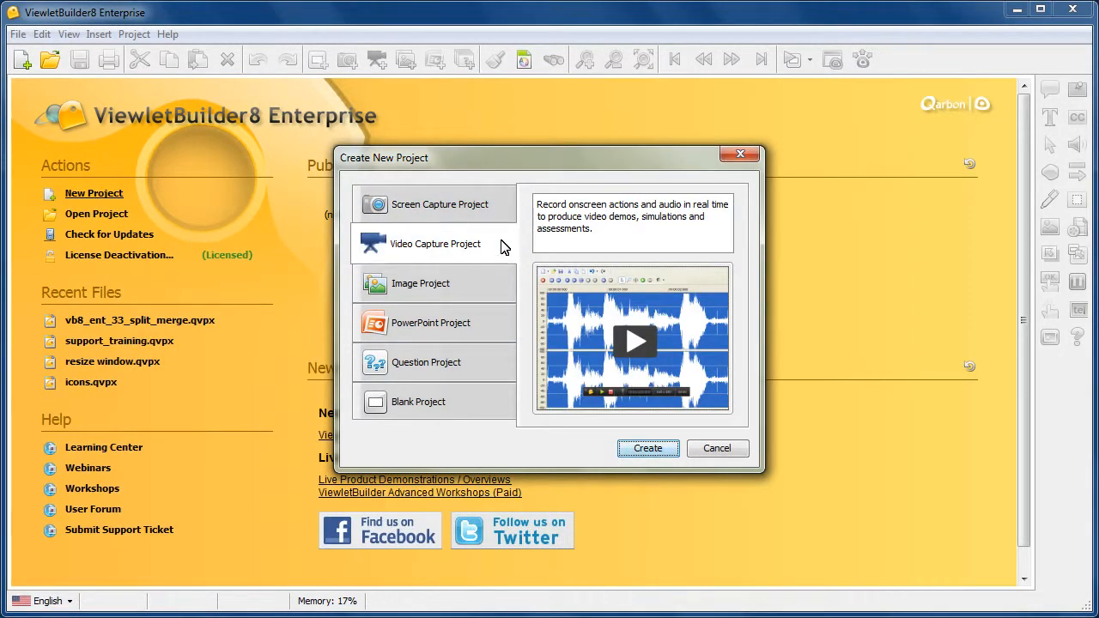
click(505, 215)
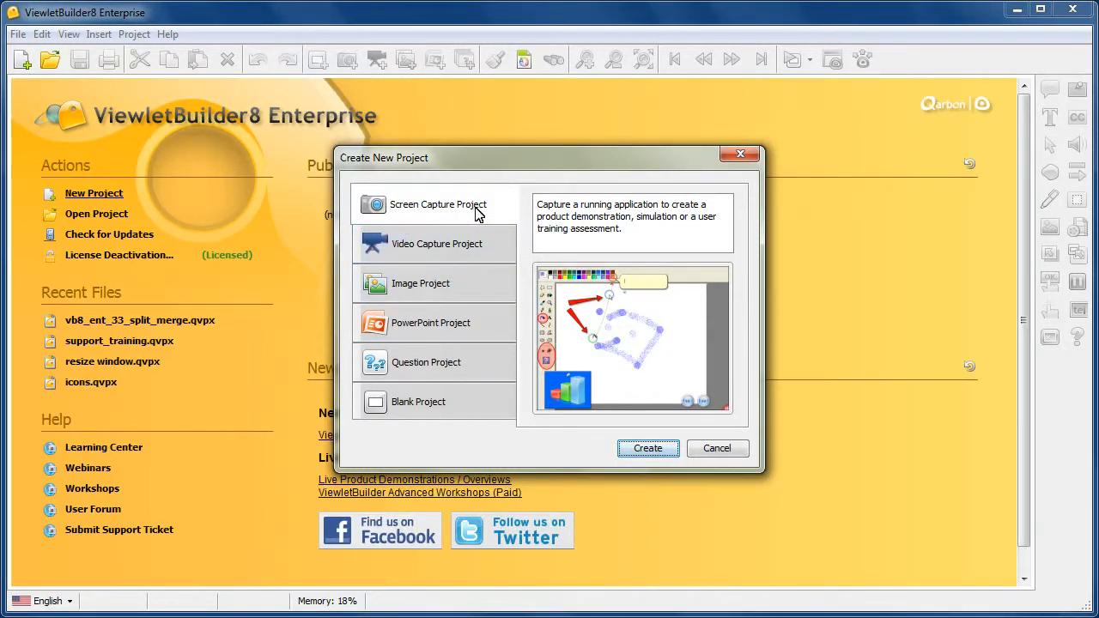
click(648, 449)
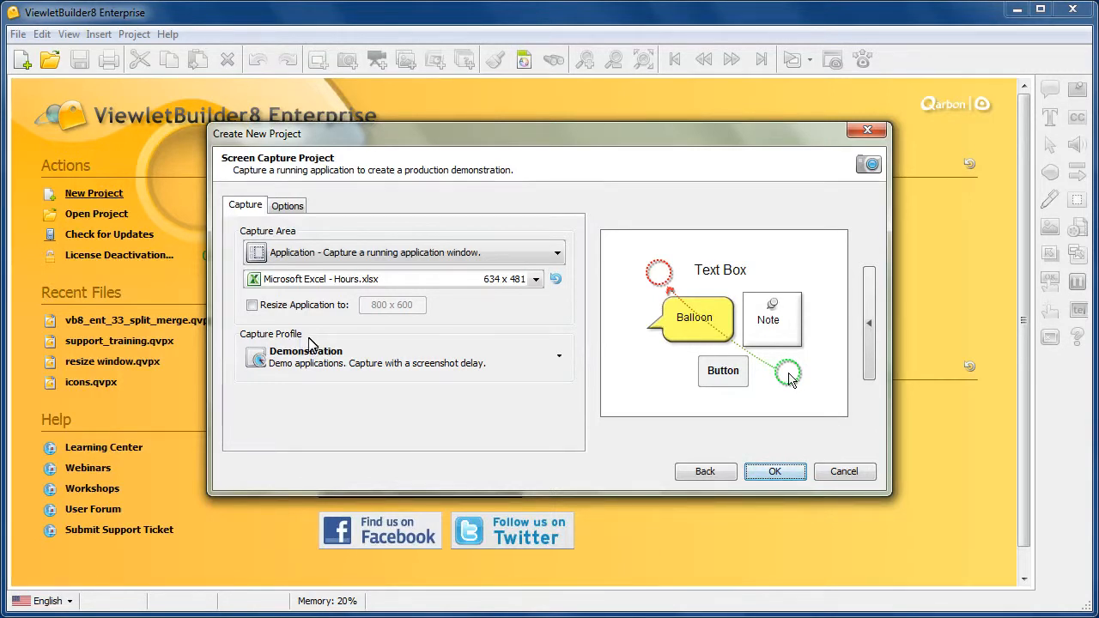
click(471, 367)
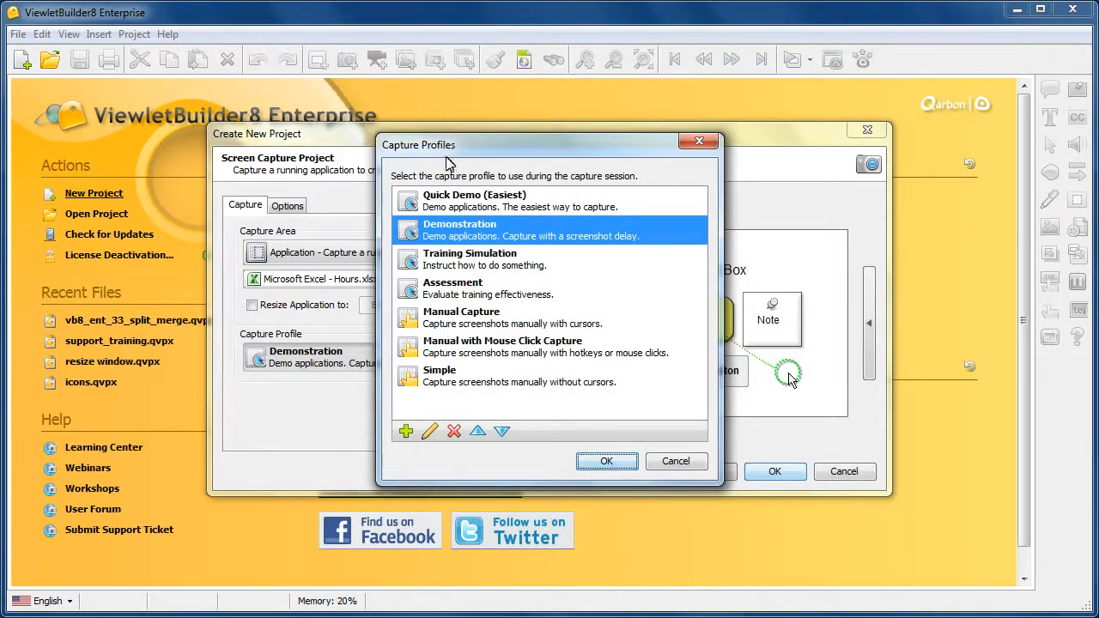
Look through the available capture profiles one by one, from Quick Demo (Easiest) to Simple.
click(577, 206)
click(594, 235)
click(600, 261)
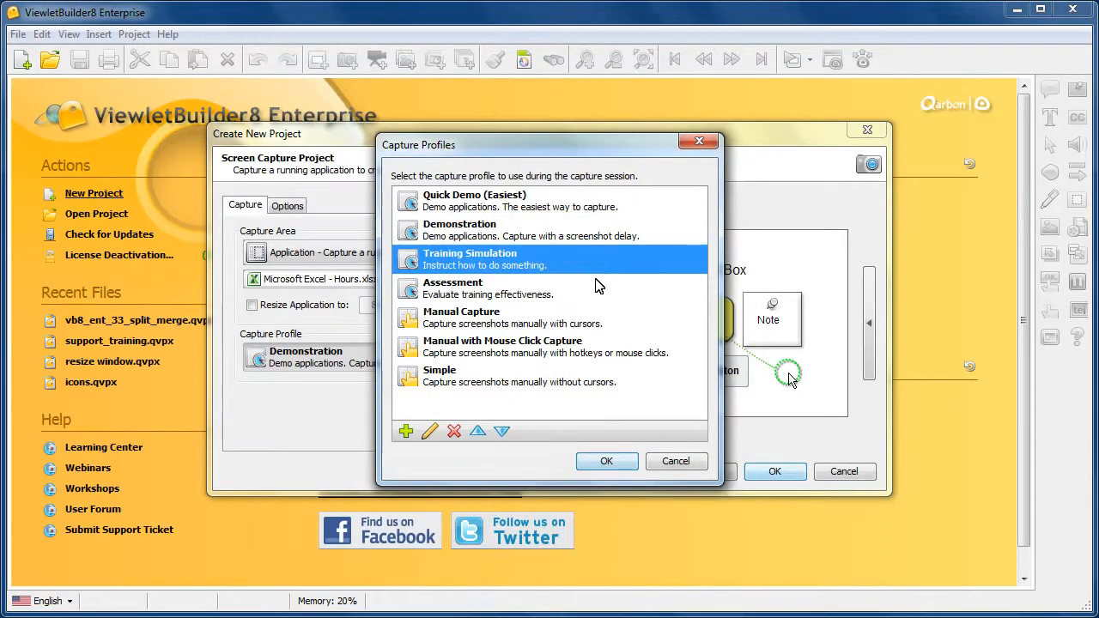
click(597, 292)
click(597, 324)
click(605, 352)
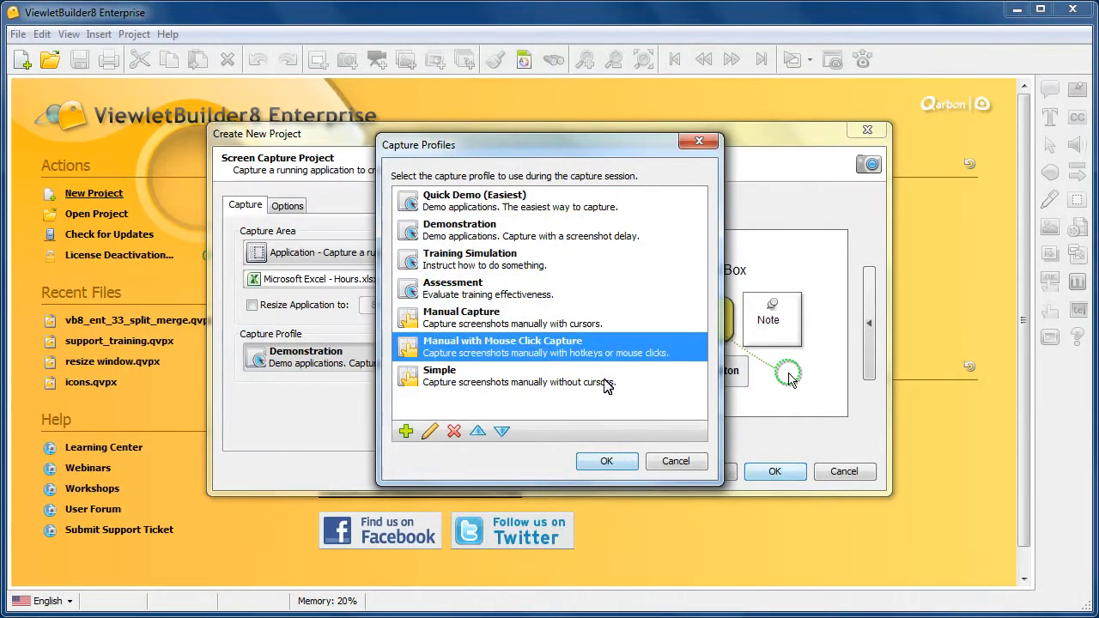
click(605, 382)
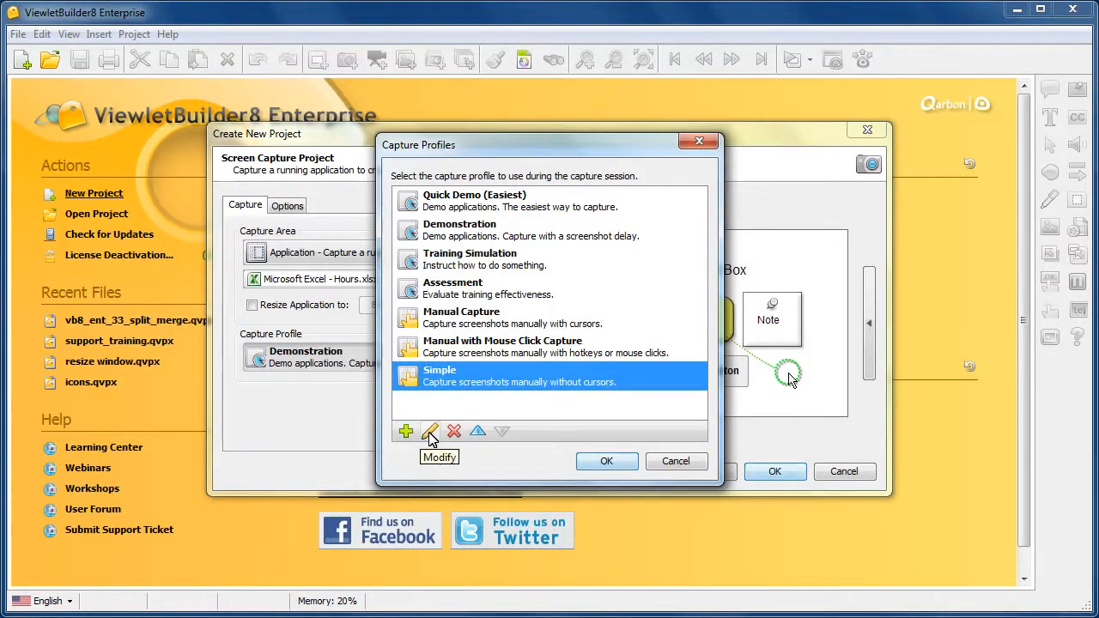
Try moving the Simple profile up the list and return it to its original place.
click(479, 431)
click(479, 432)
click(502, 431)
click(503, 431)
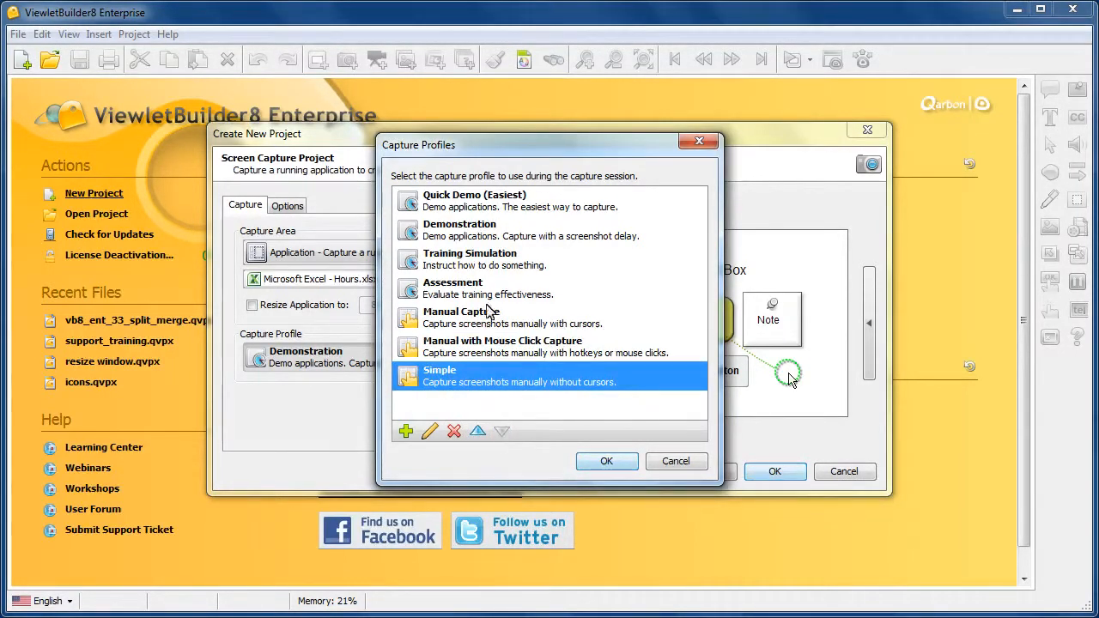
Open the Demonstration capture profile for editing with Smart Capture as its capture mode.
click(481, 239)
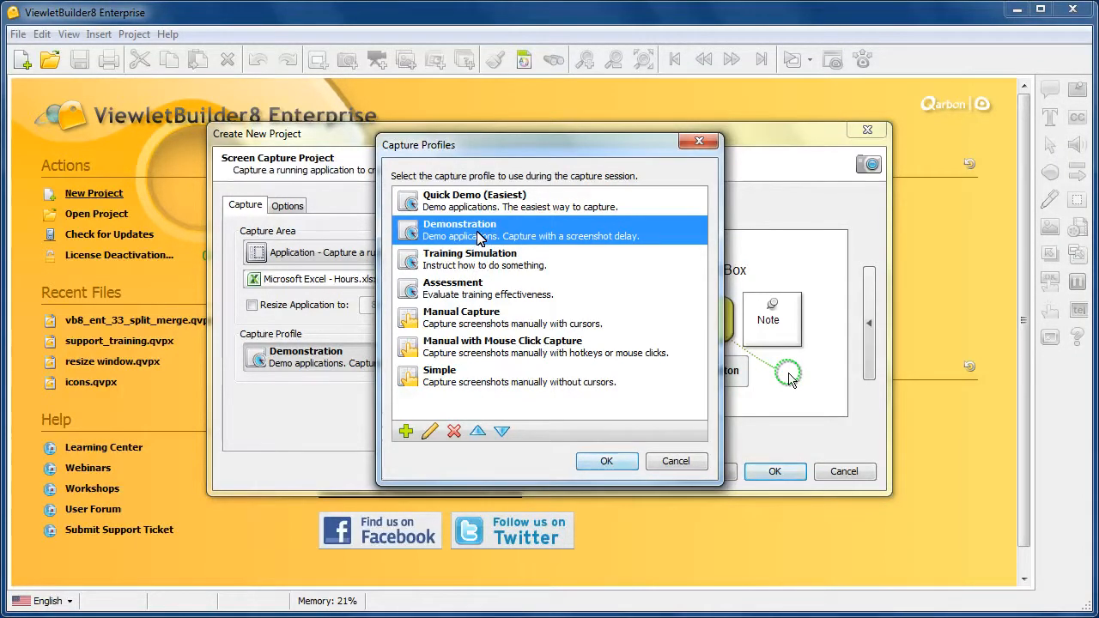
click(434, 434)
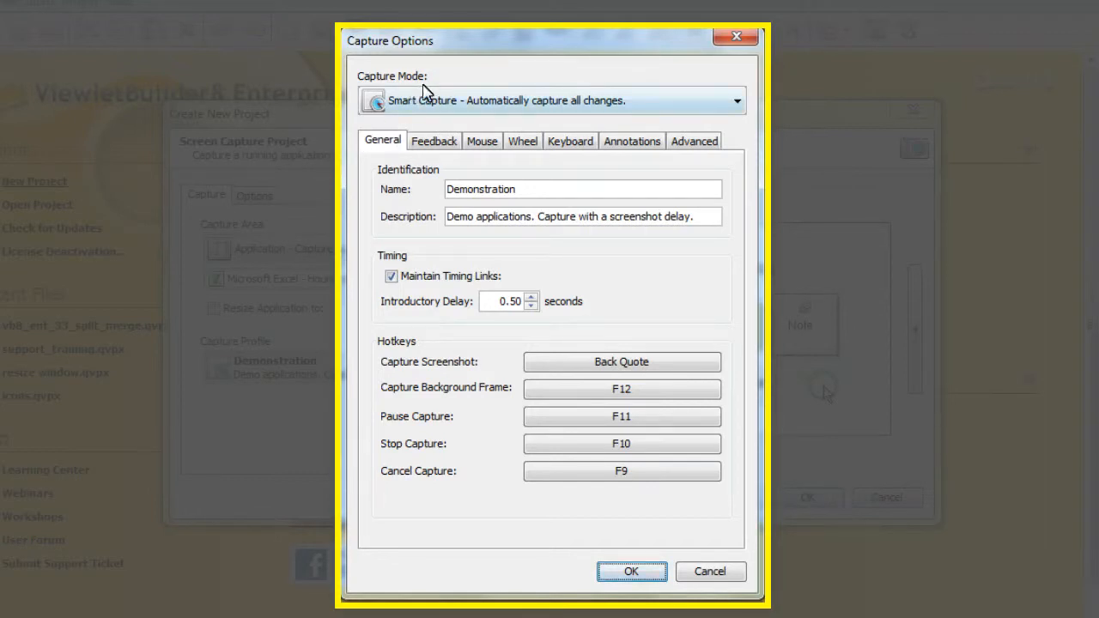
click(673, 108)
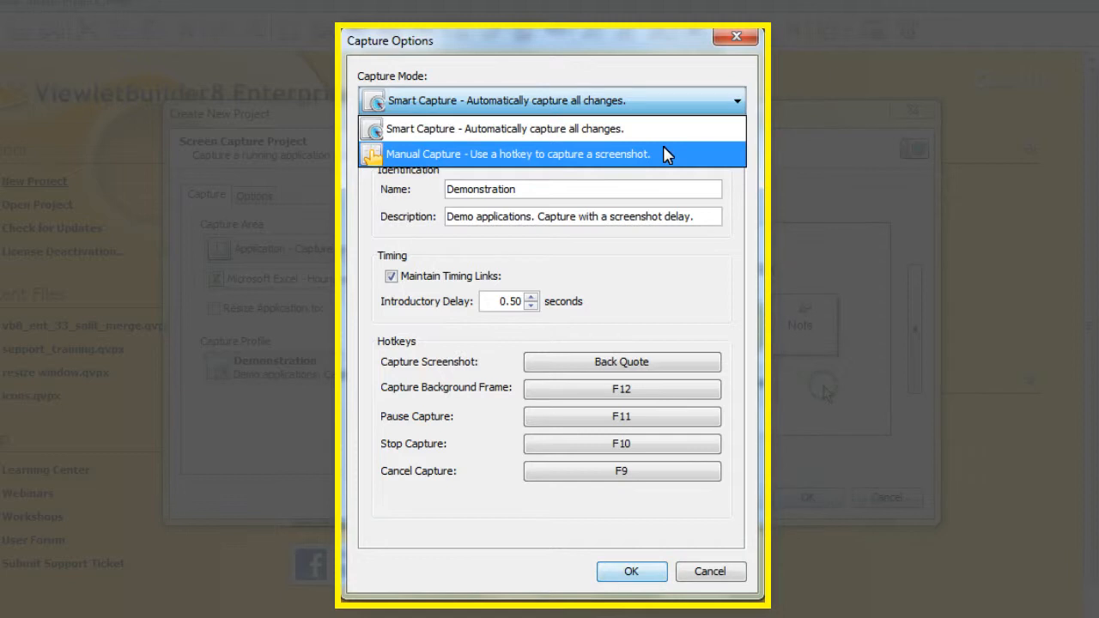
click(669, 136)
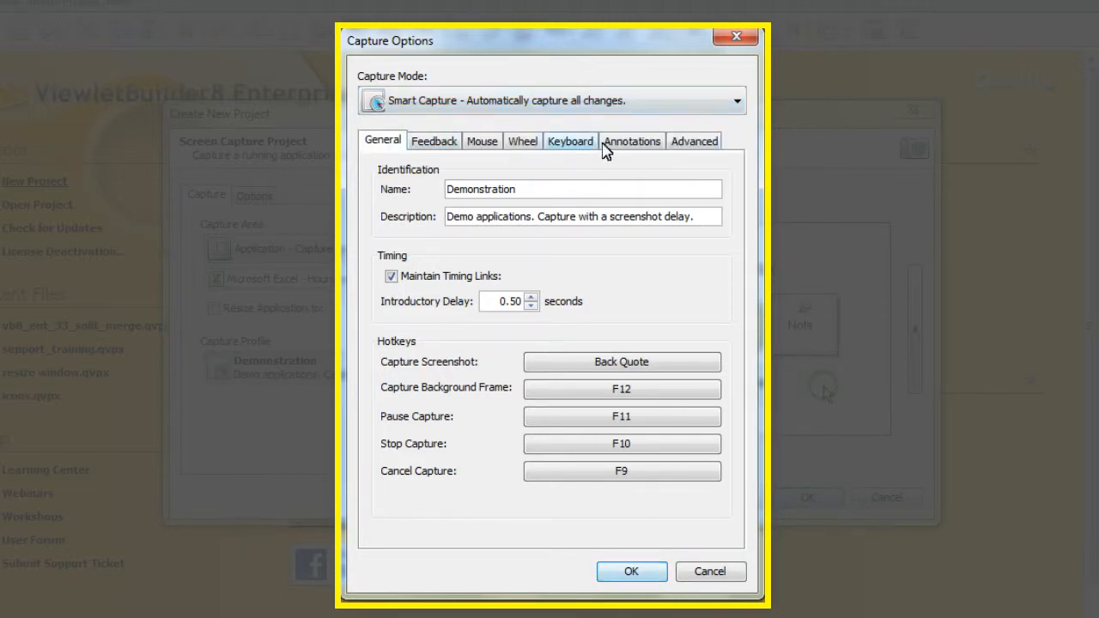
Try the Manual Capture mode for the Demonstration profile and switch back to Smart Capture.
click(645, 110)
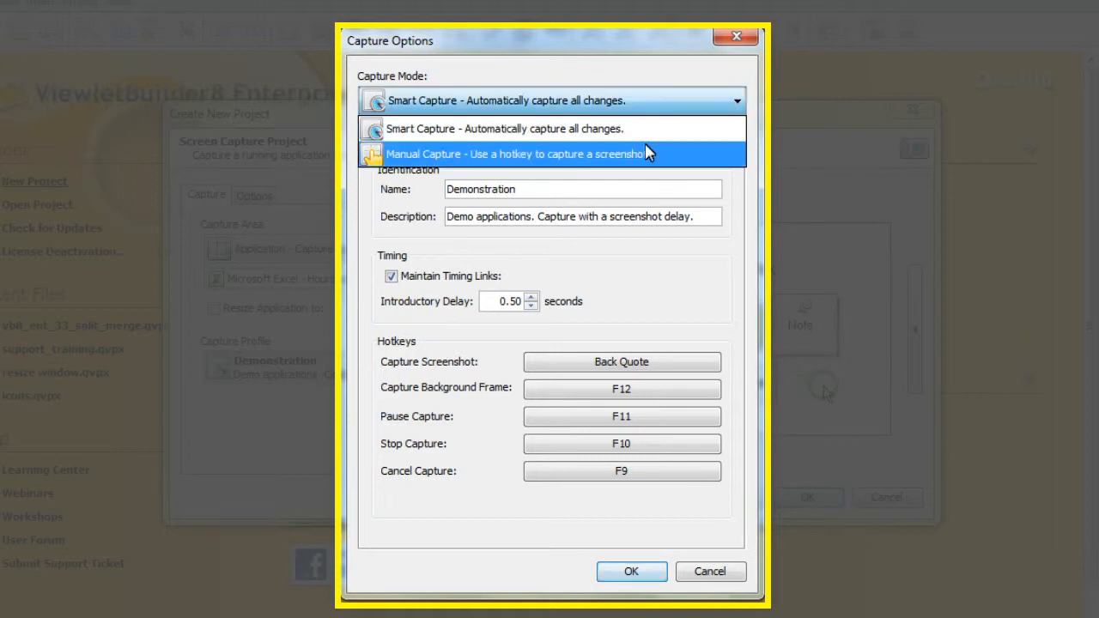
click(606, 155)
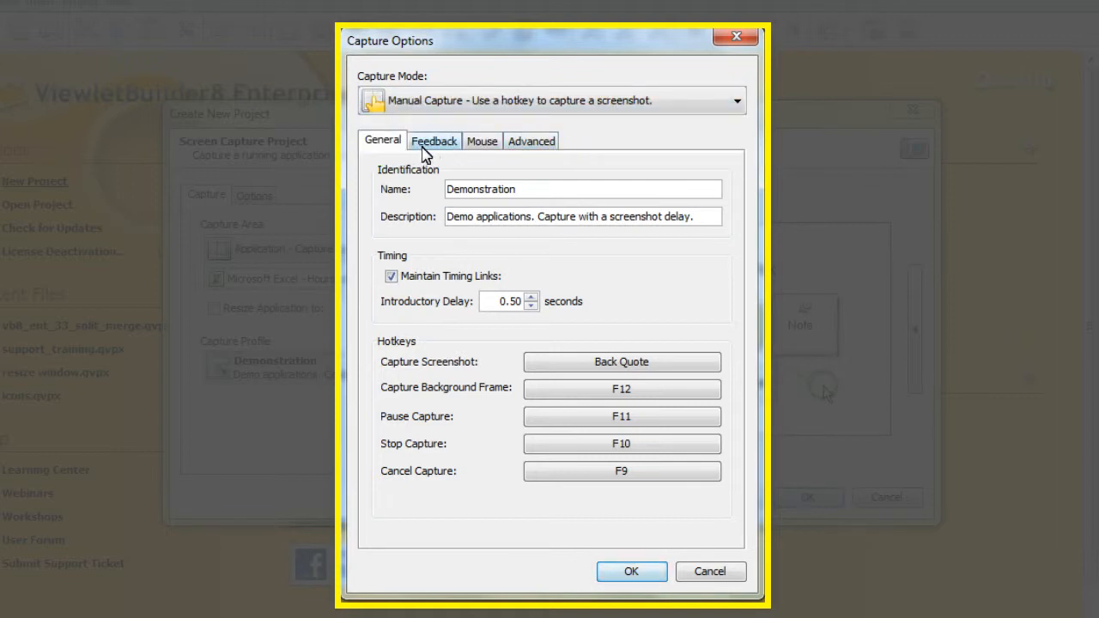
click(622, 105)
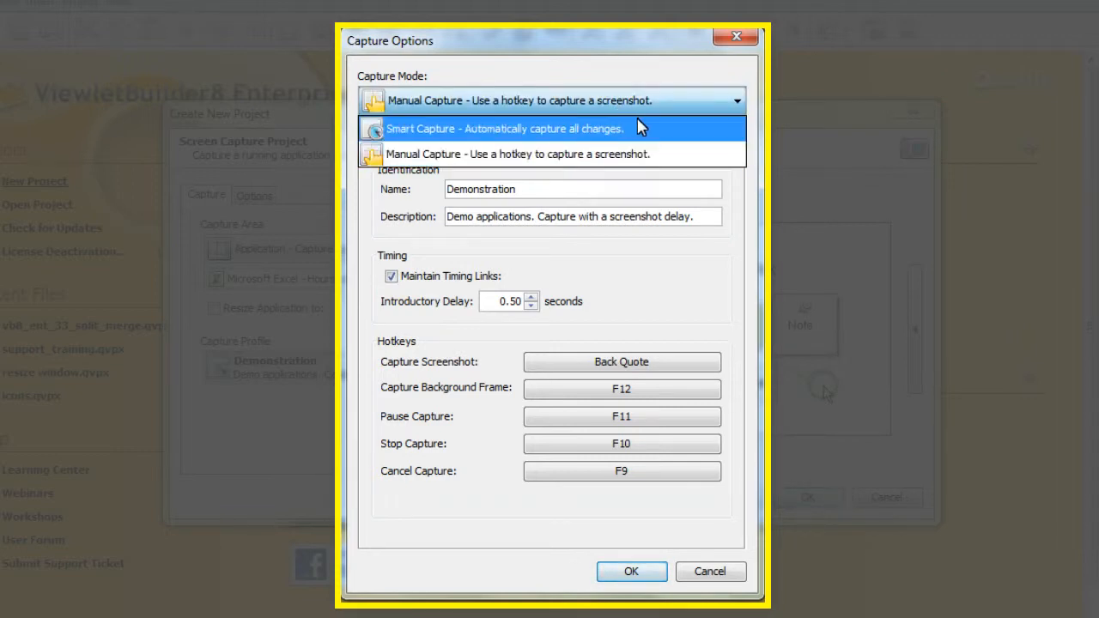
click(636, 121)
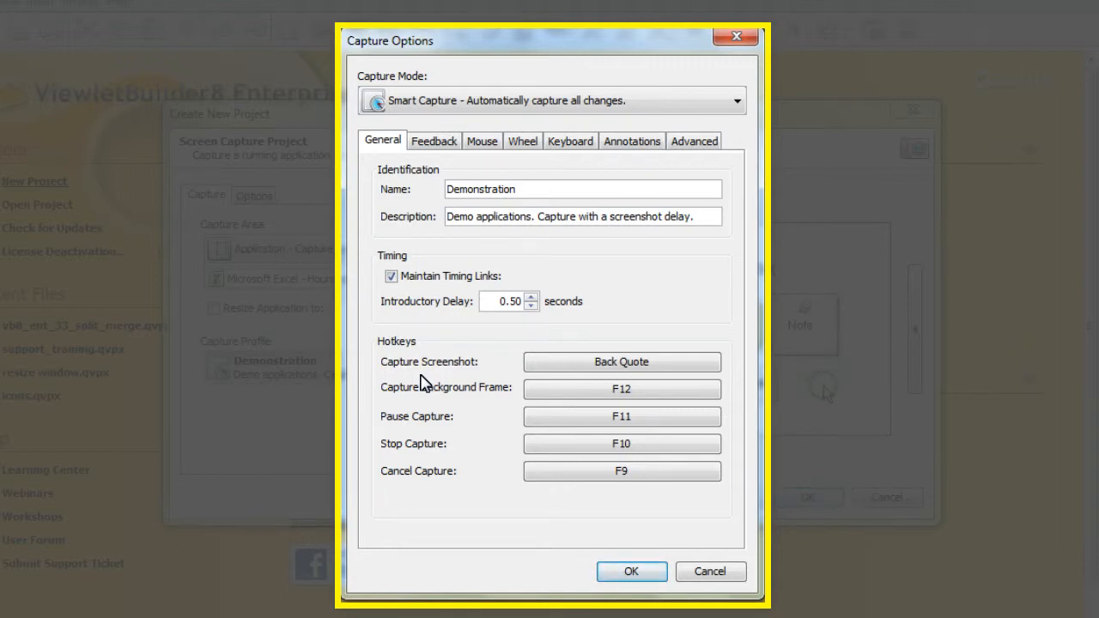
Turn off Cursor Clicks under Cursor Simulation in the Demonstration profile's mouse settings.
click(441, 147)
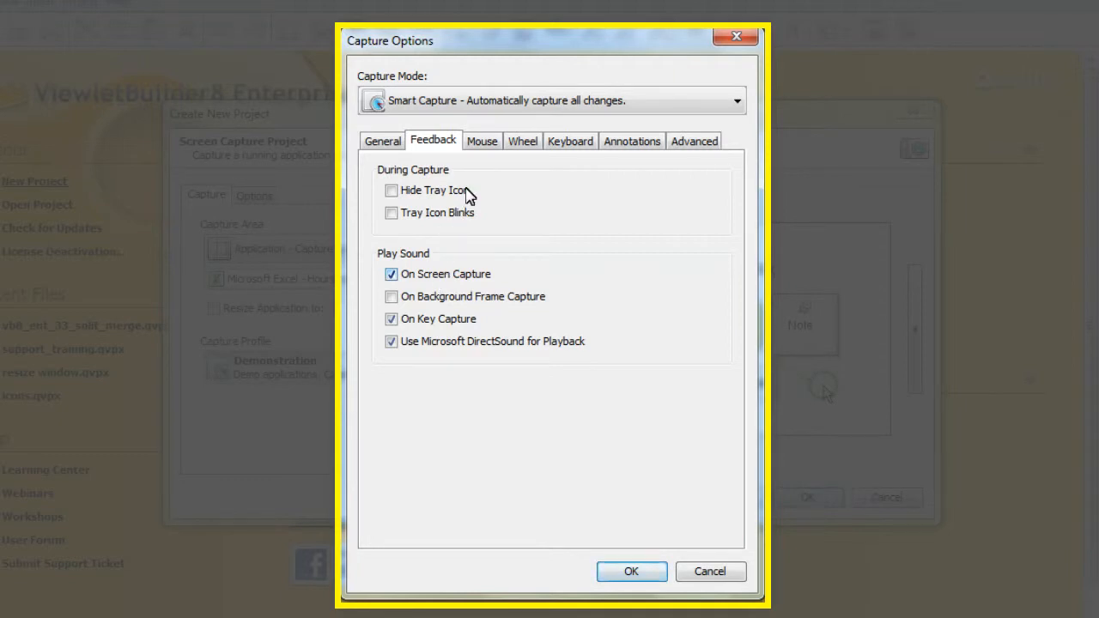
click(483, 142)
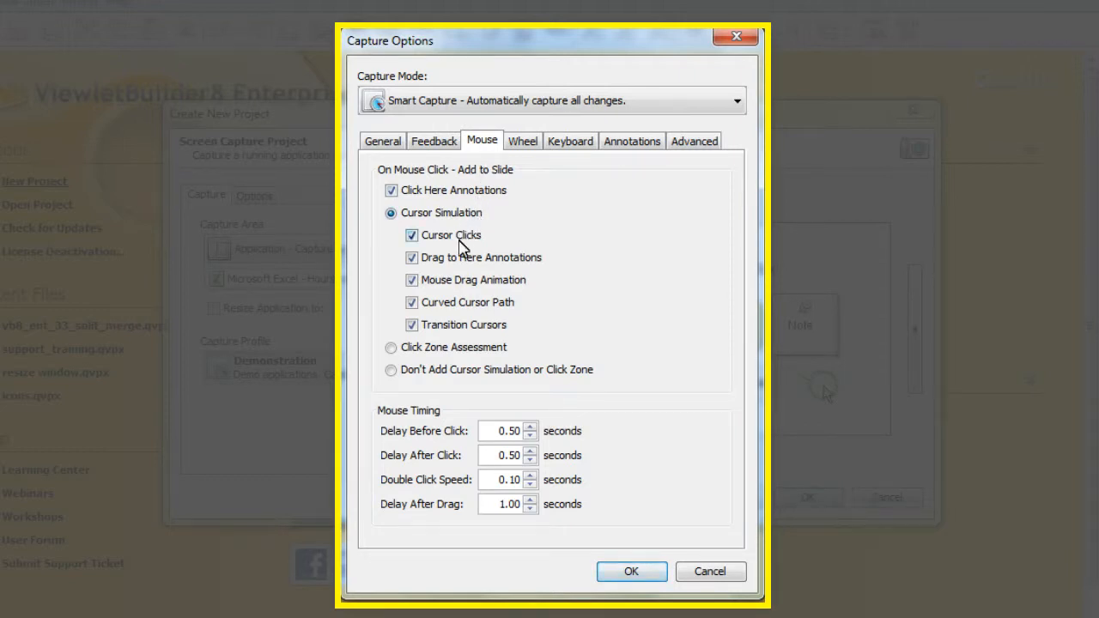
click(452, 235)
Examine the Demonstration profile's wheel, keyboard, mouse, annotation and advanced capture settings.
click(530, 141)
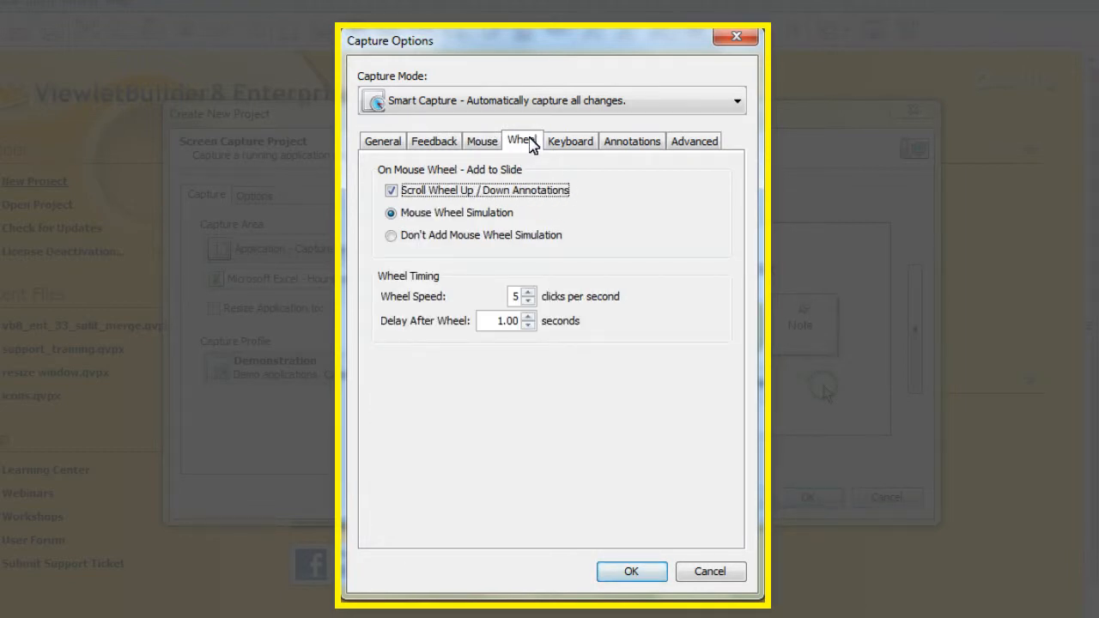
click(571, 145)
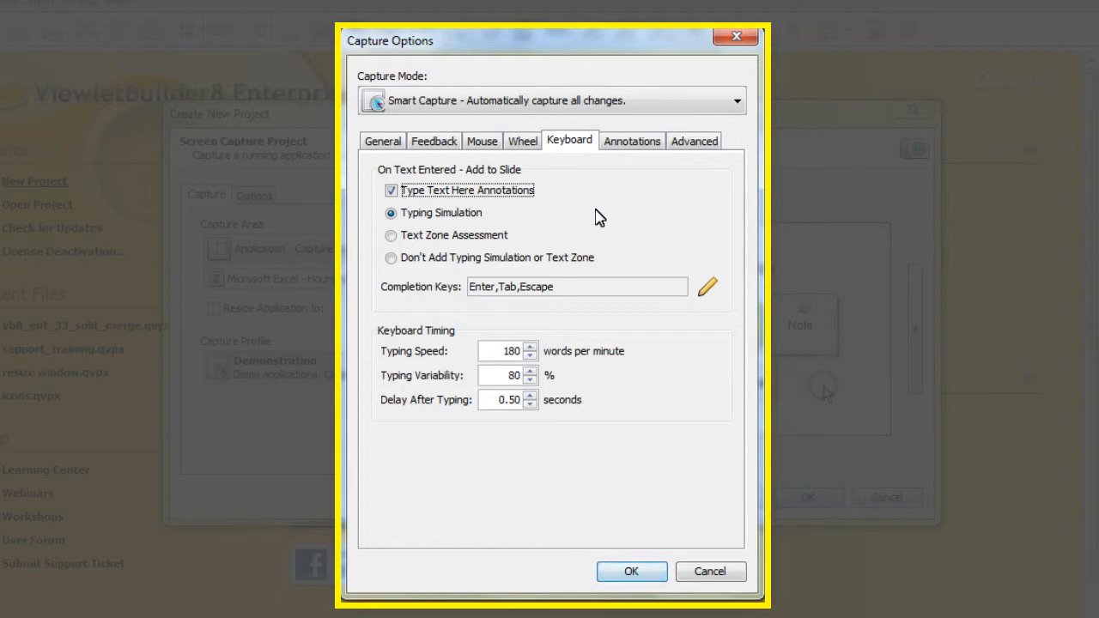
click(493, 146)
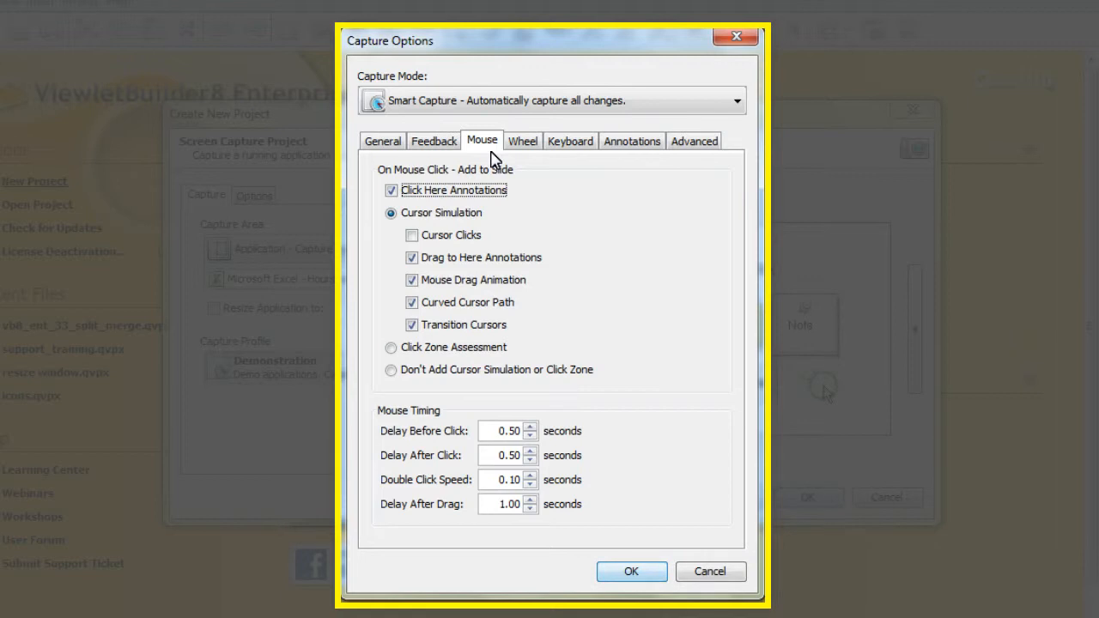
click(644, 143)
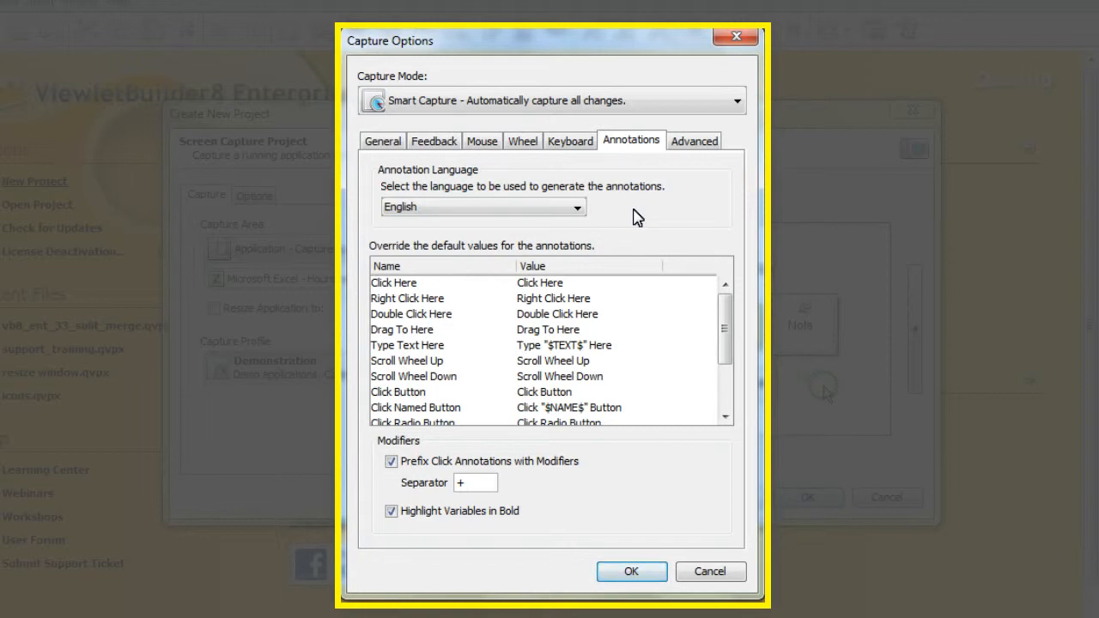
click(694, 142)
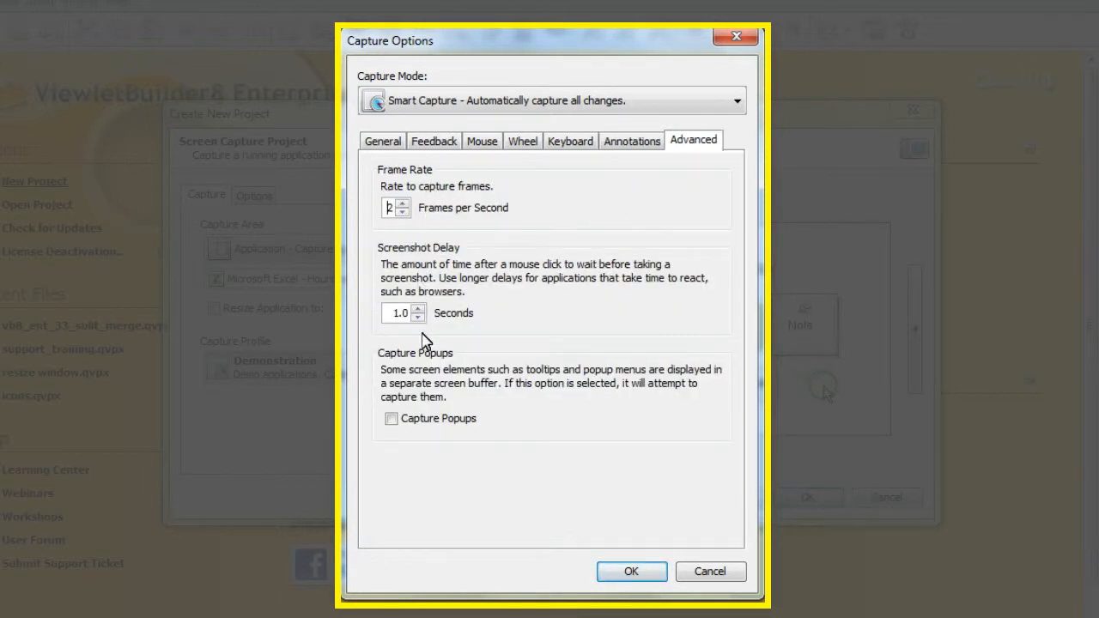
Recheck the general, feedback, mouse and wheel settings, then save the Demonstration profile and apply it to the project.
click(402, 146)
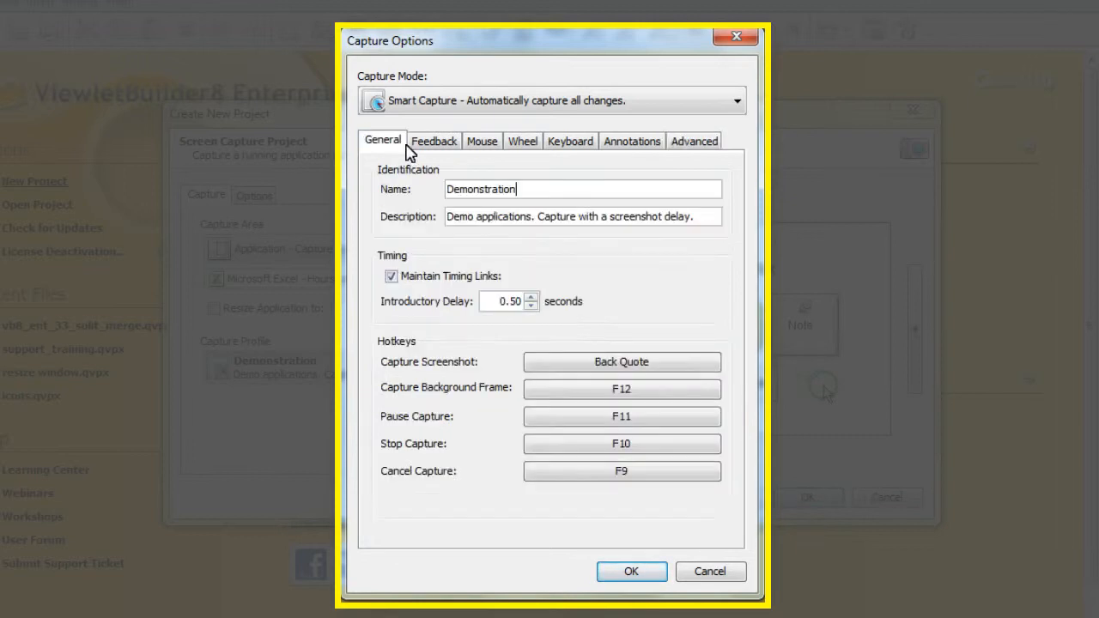
click(446, 145)
click(485, 145)
click(522, 145)
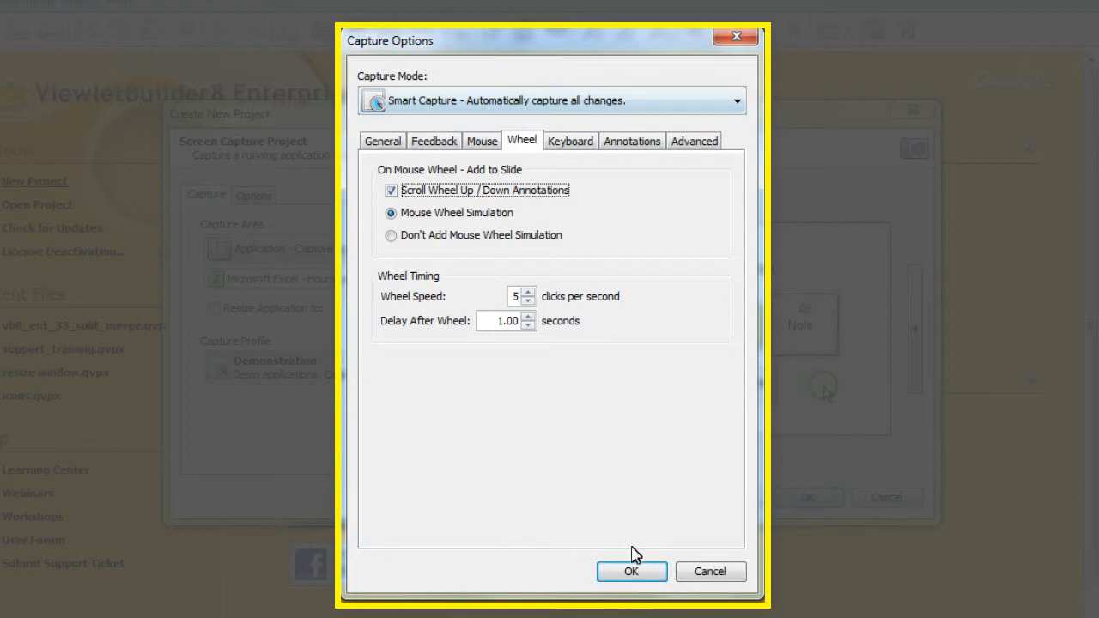
click(640, 573)
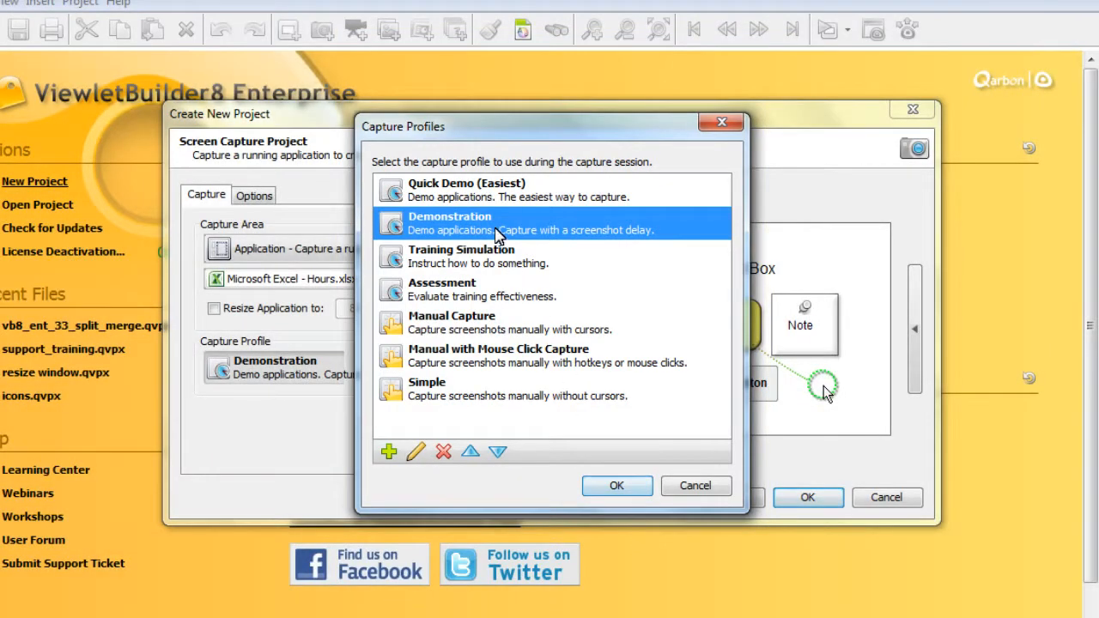
click(633, 490)
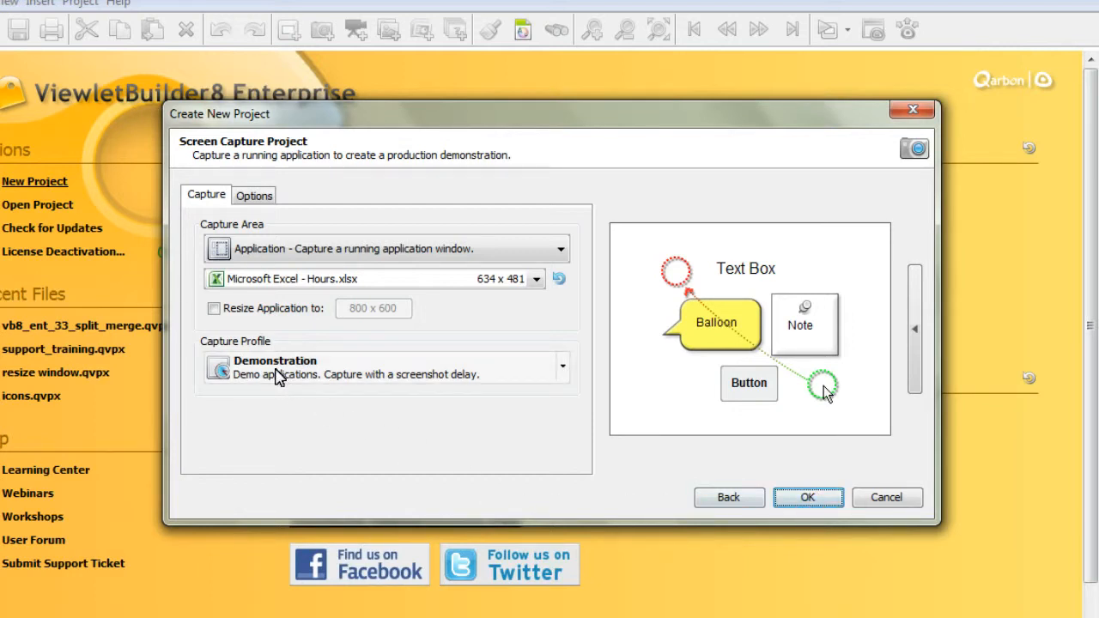
Switch the new project to a Video Capture Project and open its Live Capture profile for editing.
click(727, 499)
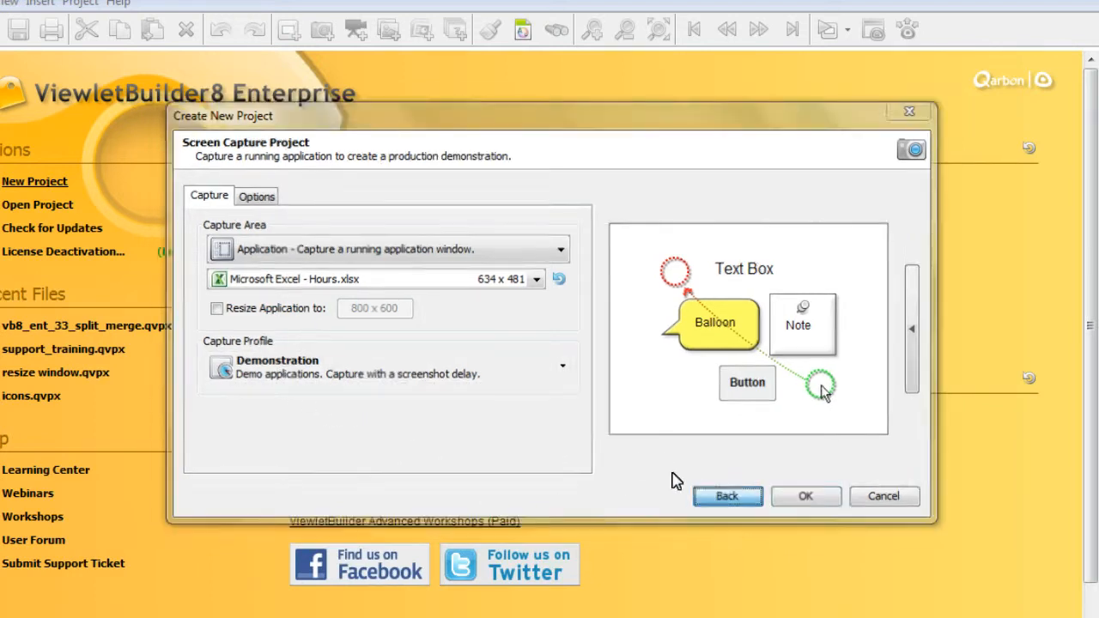
click(448, 253)
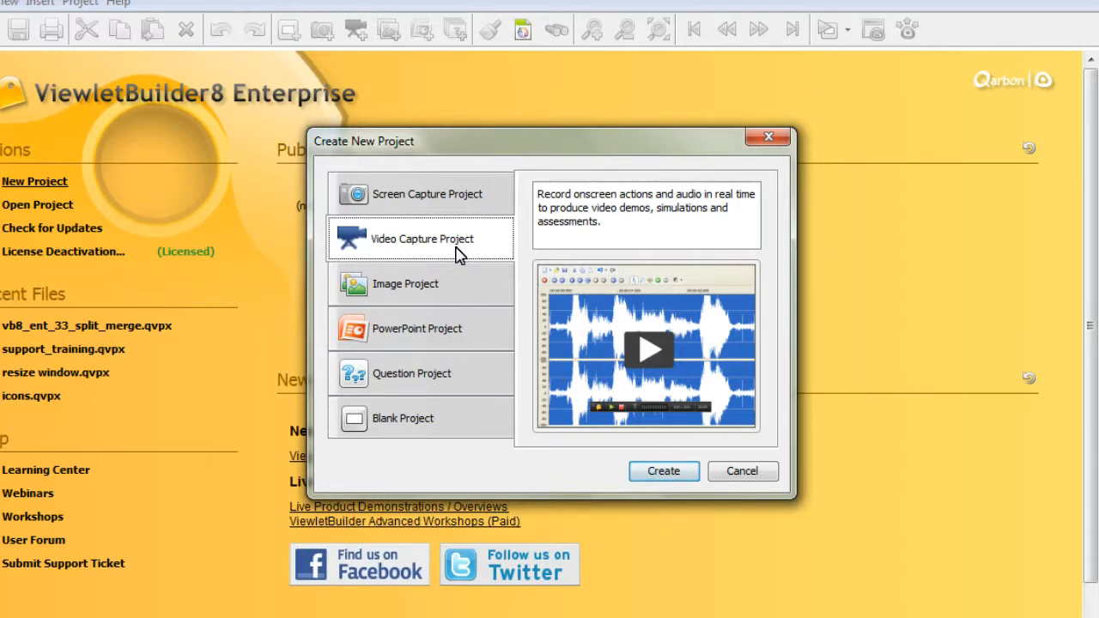
click(687, 469)
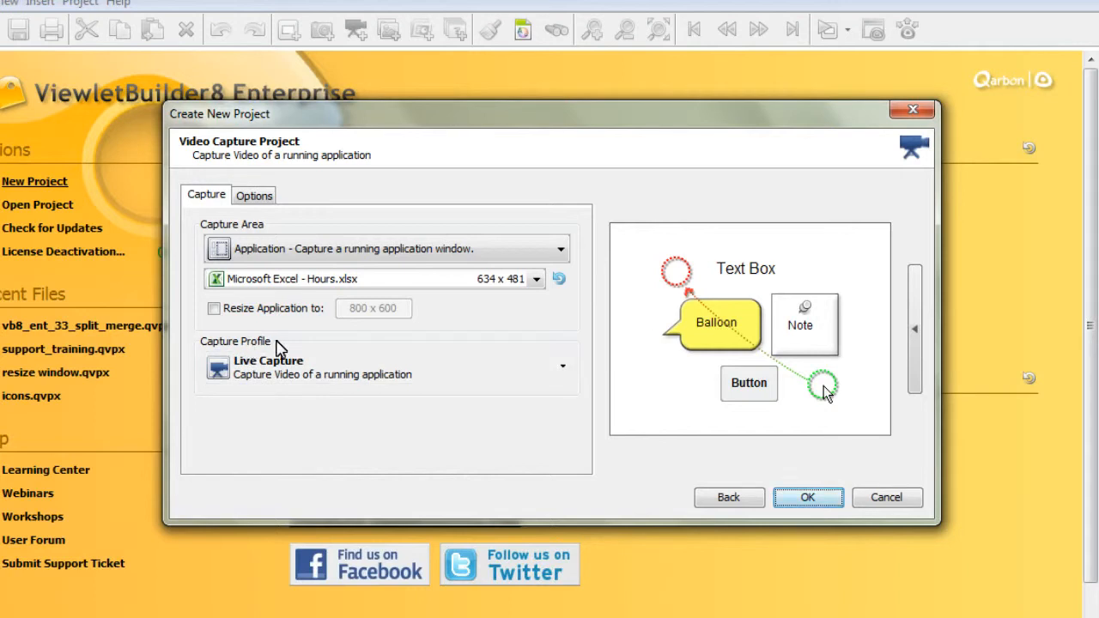
click(404, 375)
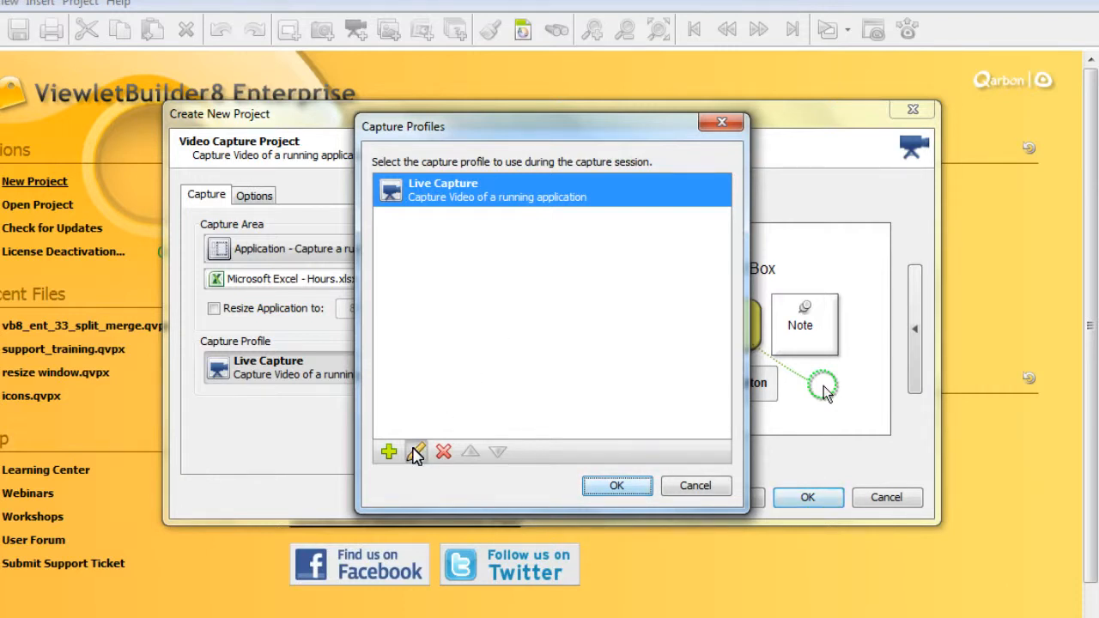
click(415, 453)
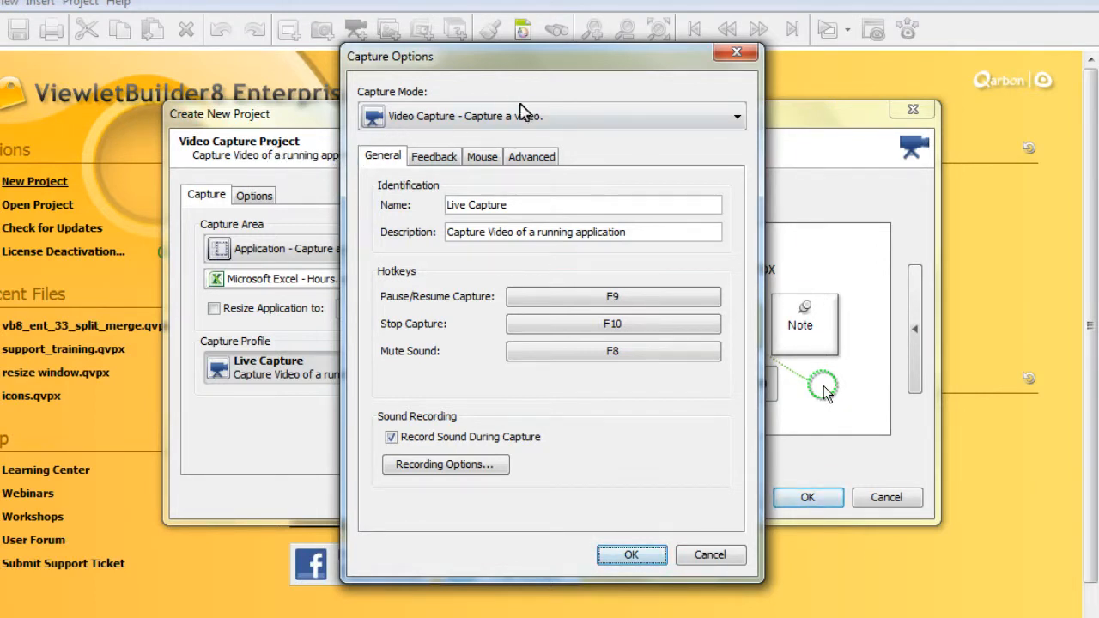
Examine the Live Capture profile's capture mode and its mouse, feedback, advanced and general settings.
click(567, 118)
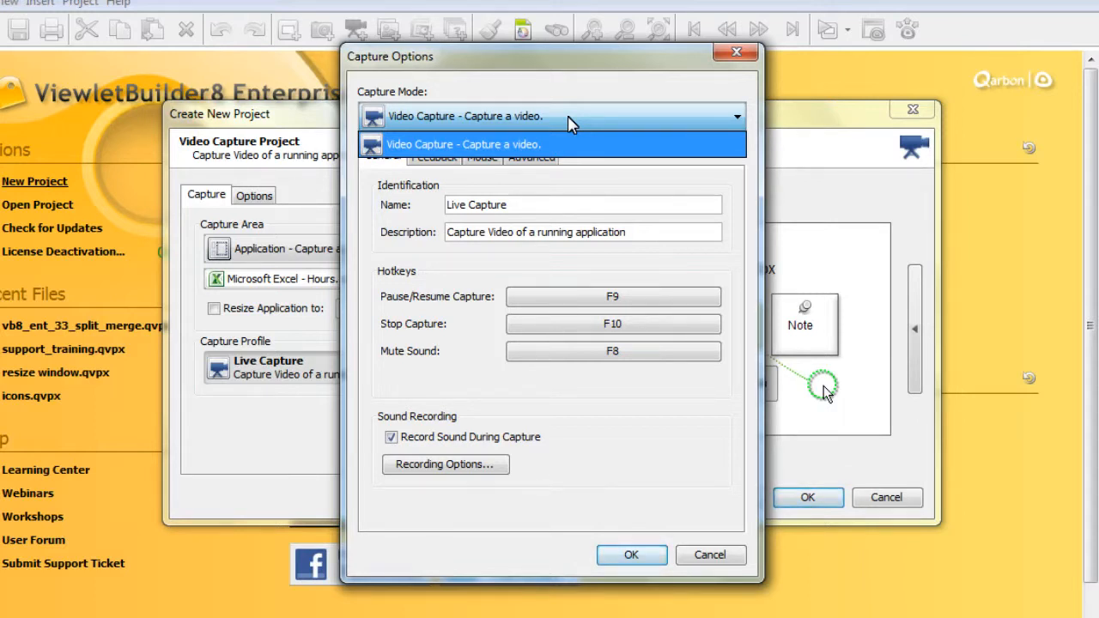
click(541, 195)
click(485, 157)
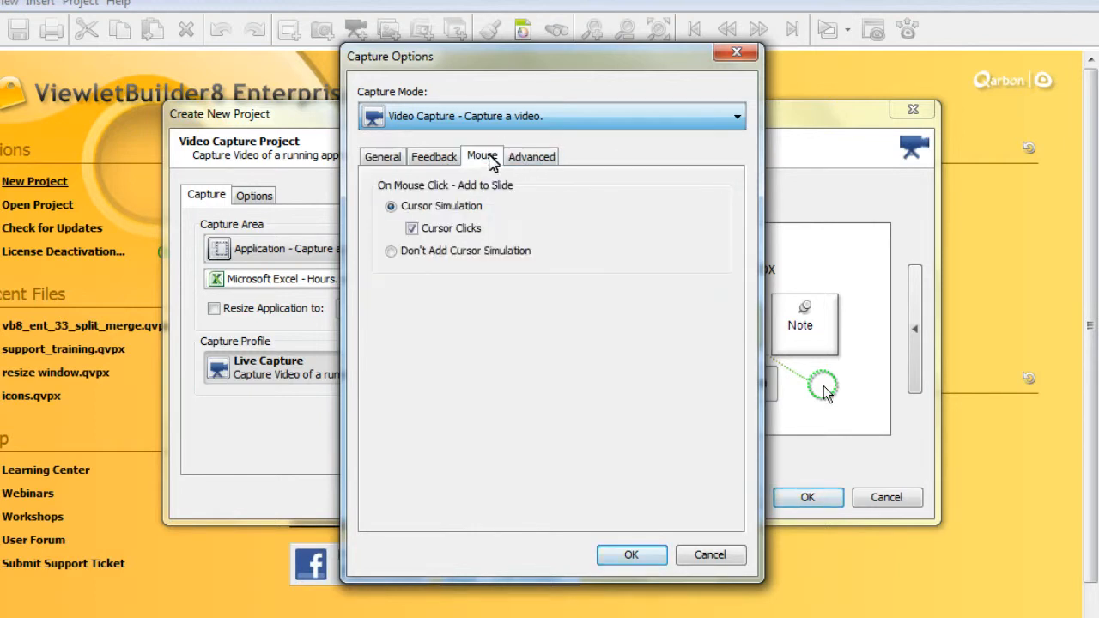
click(448, 157)
click(532, 157)
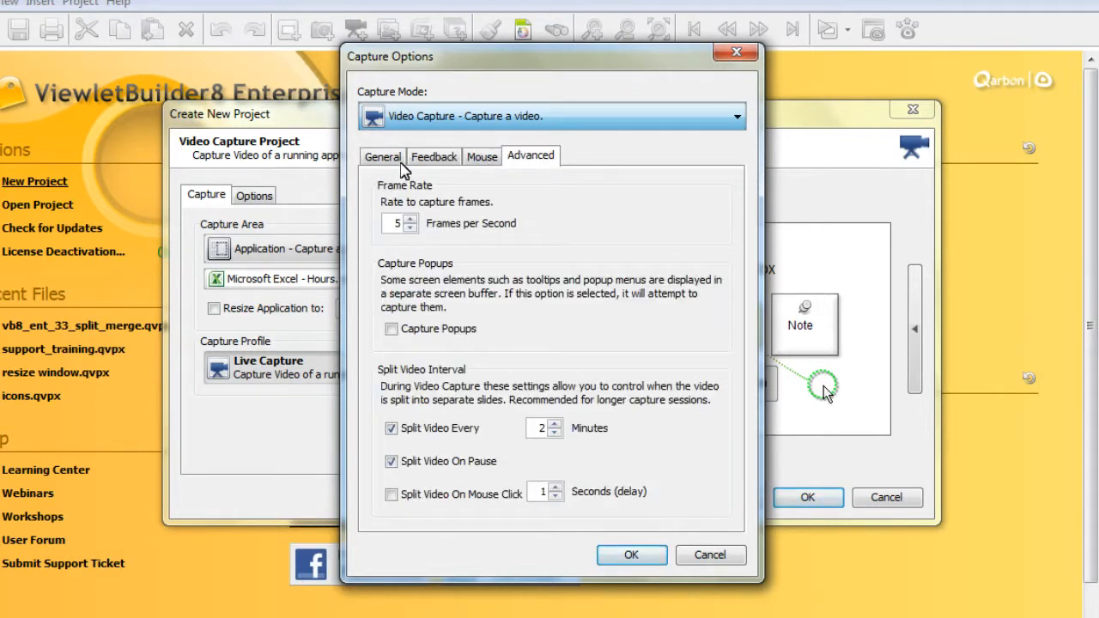
click(383, 158)
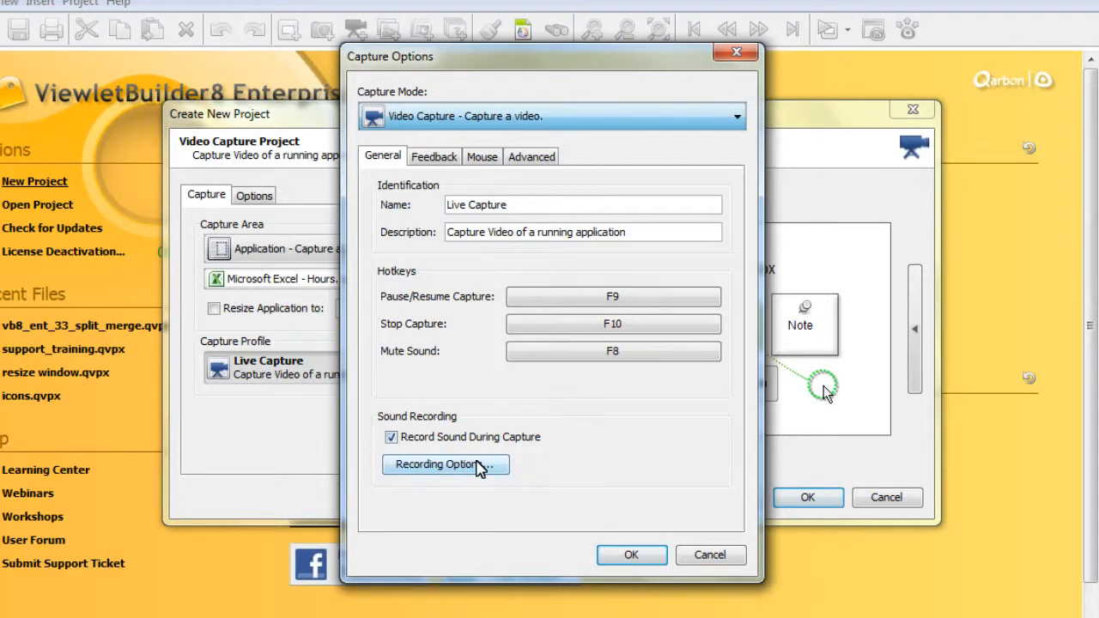
Accept the Live Capture profile's sound recording options, save the profile and apply it to the video project.
click(477, 465)
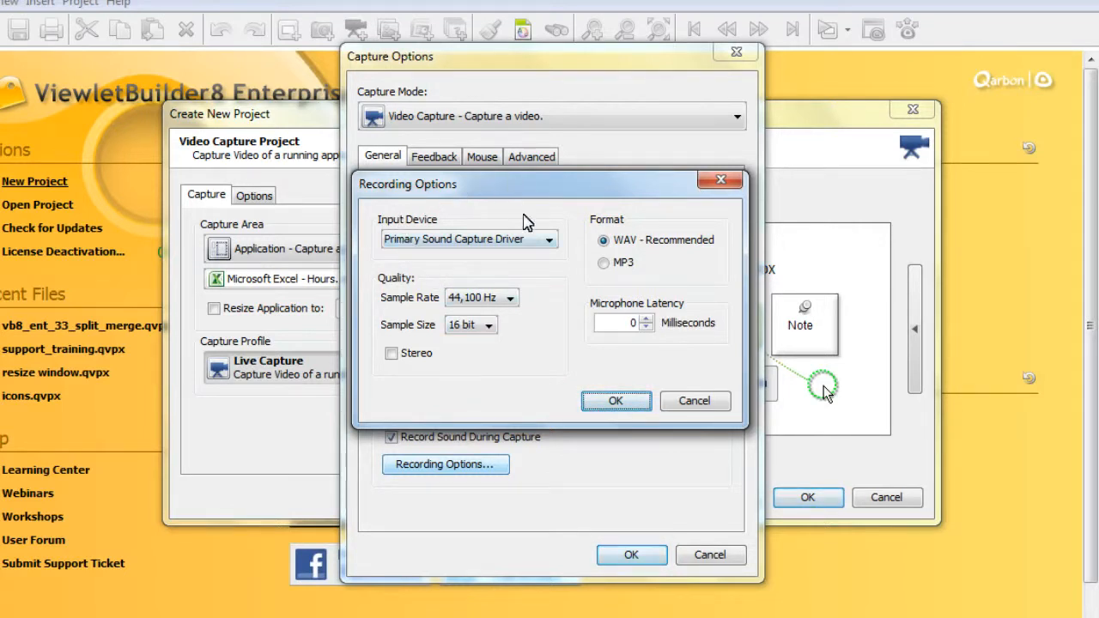
click(631, 404)
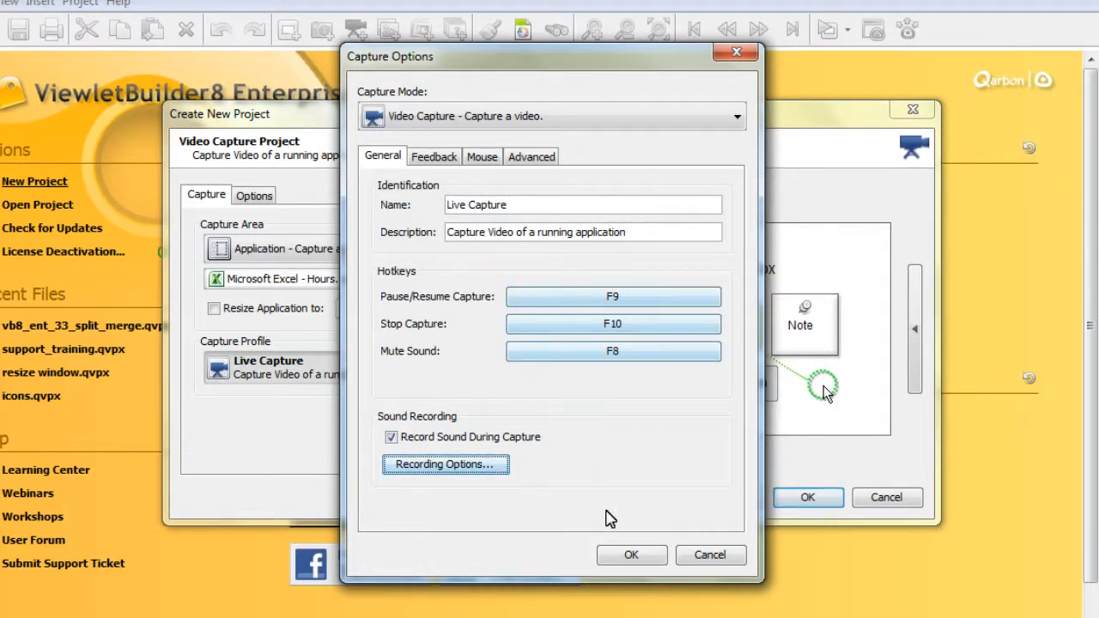
click(639, 557)
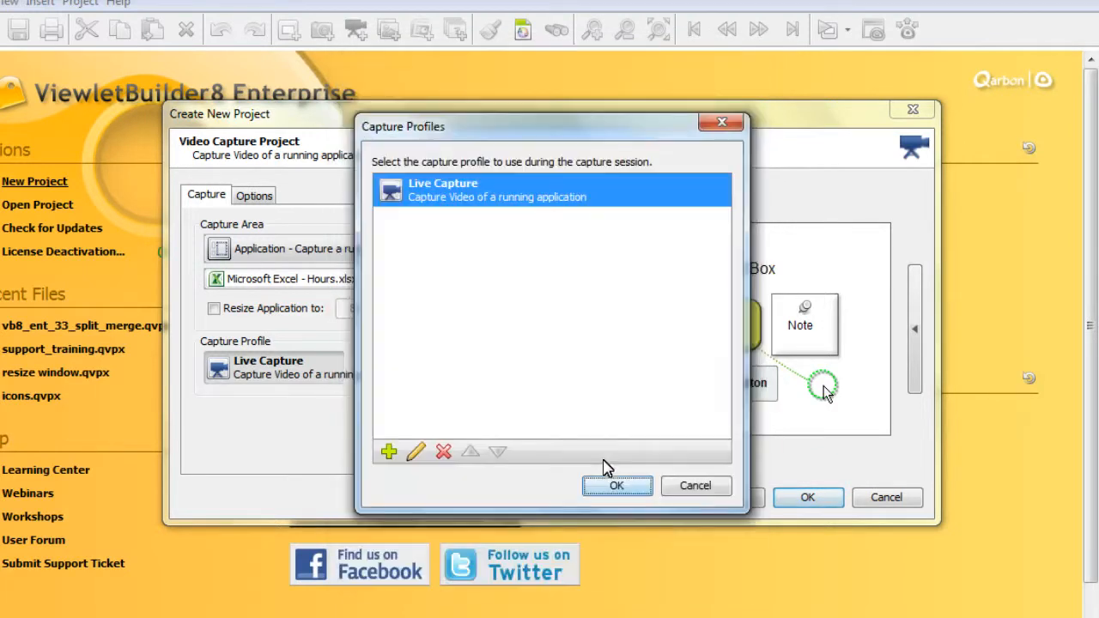
click(618, 486)
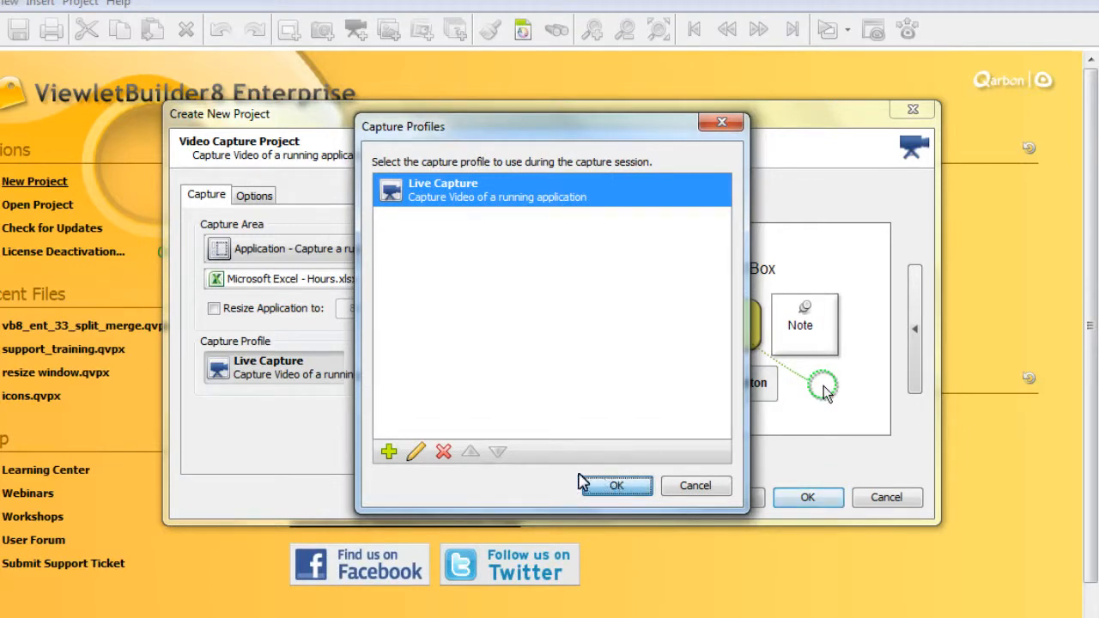